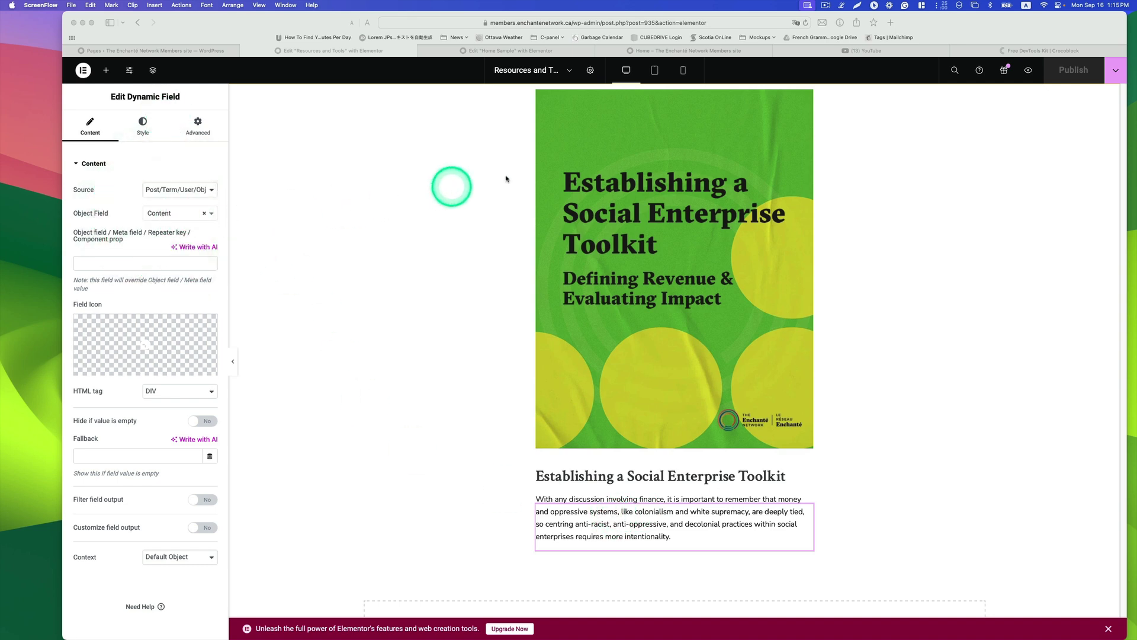
left_click(712, 52)
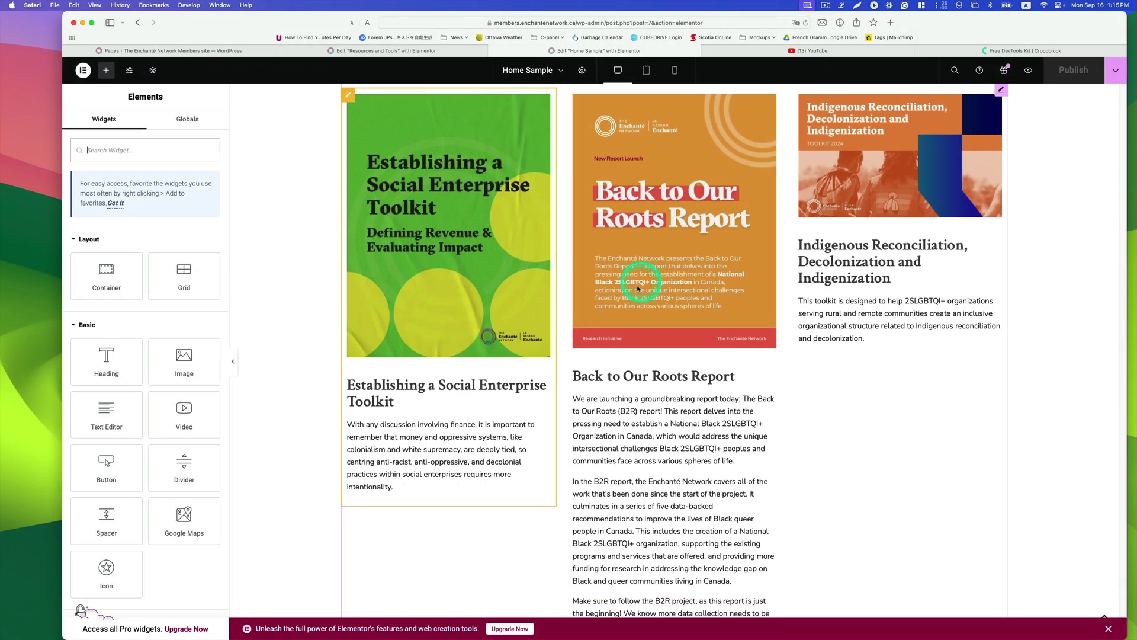
scroll(653, 460, "down", 1)
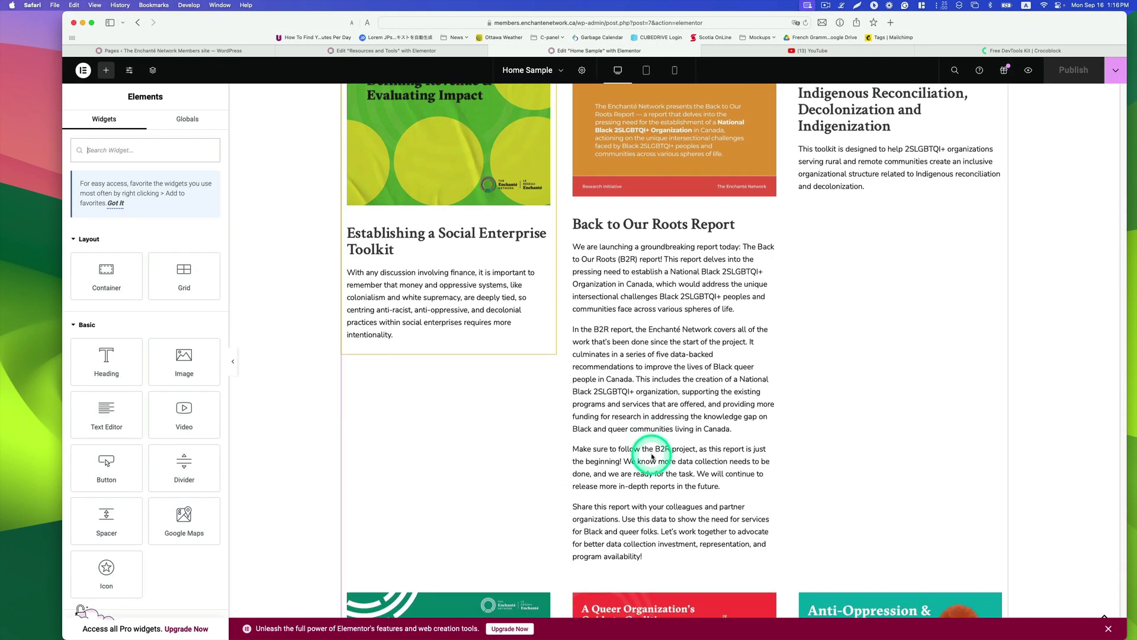
scroll(872, 285, "down", 2)
scroll(880, 294, "down", 5)
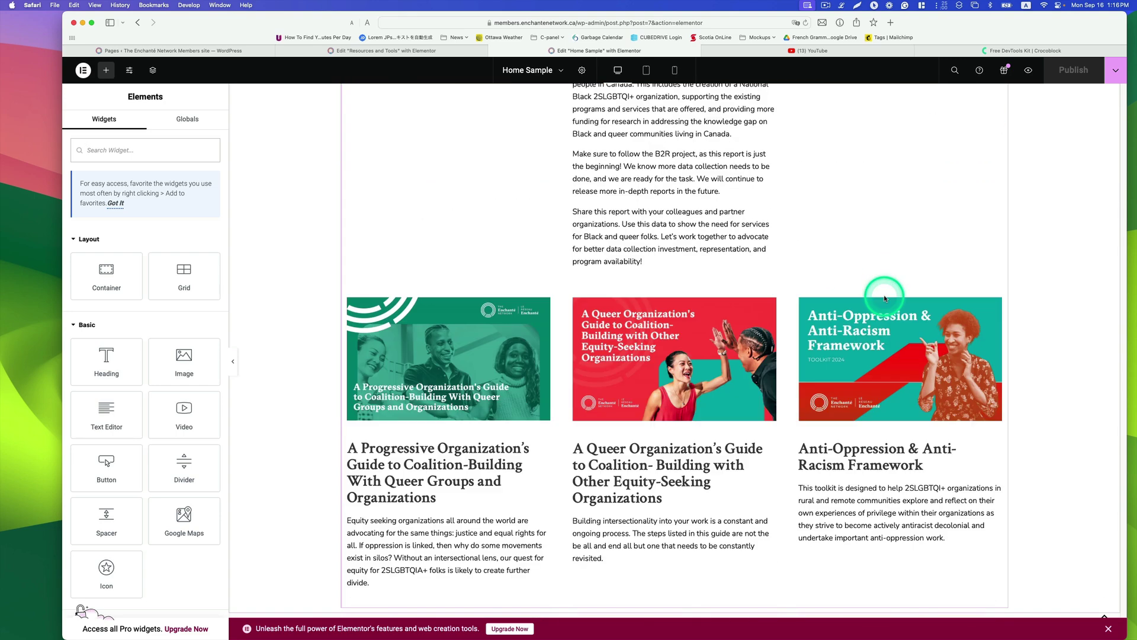
scroll(886, 300, "down", 2)
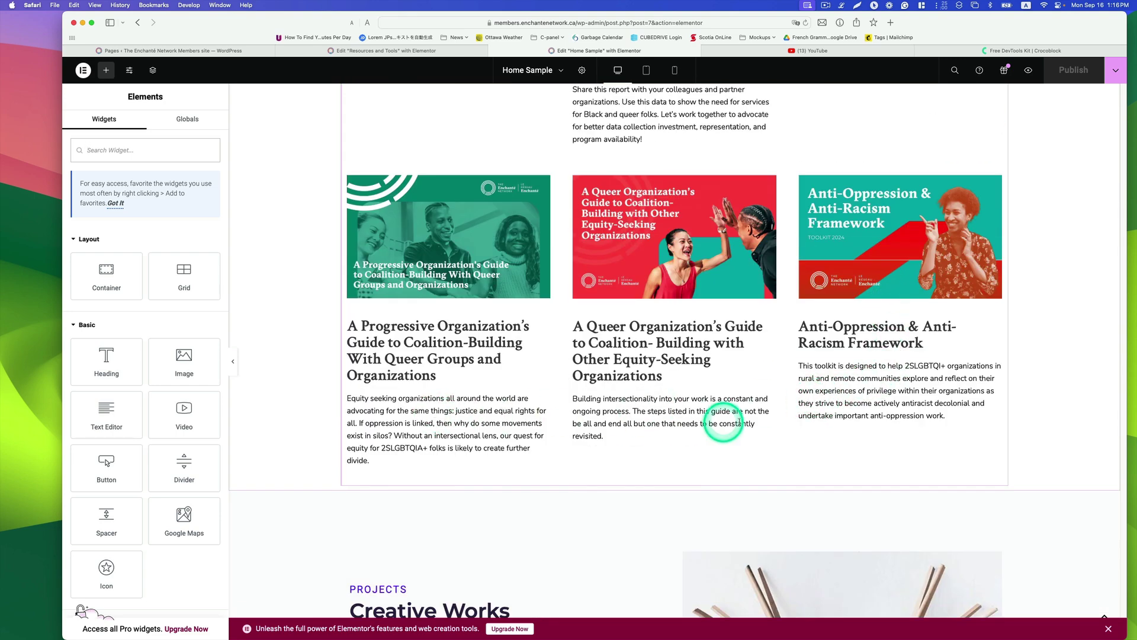
scroll(796, 408, "up", 1)
scroll(796, 398, "up", 5)
scroll(797, 393, "up", 1)
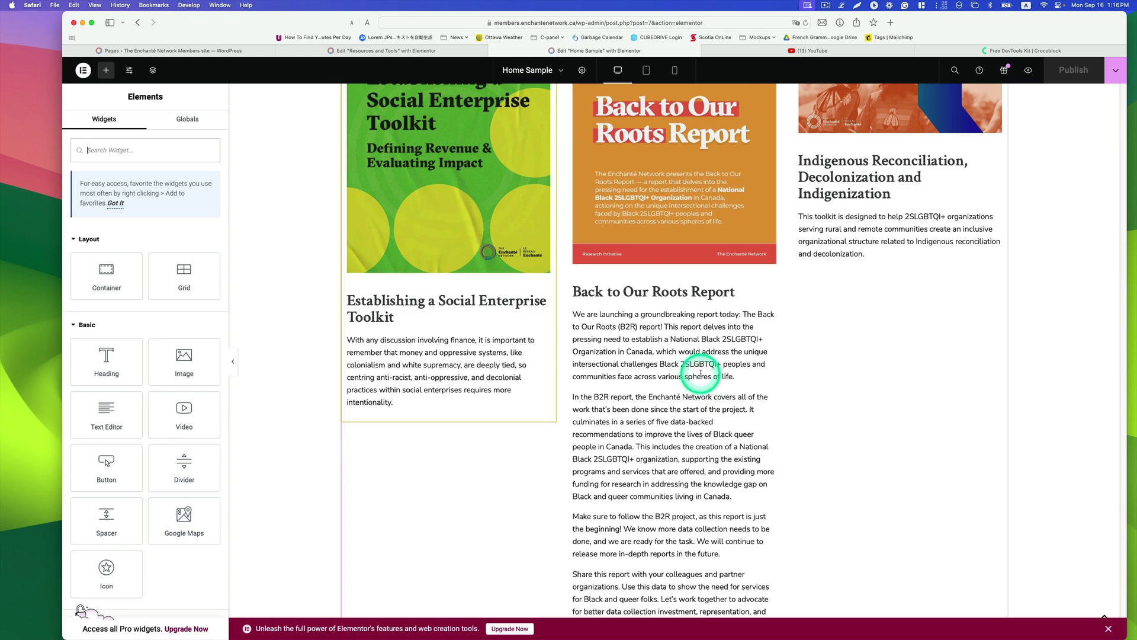
left_click_drag(972, 120, 360, 71)
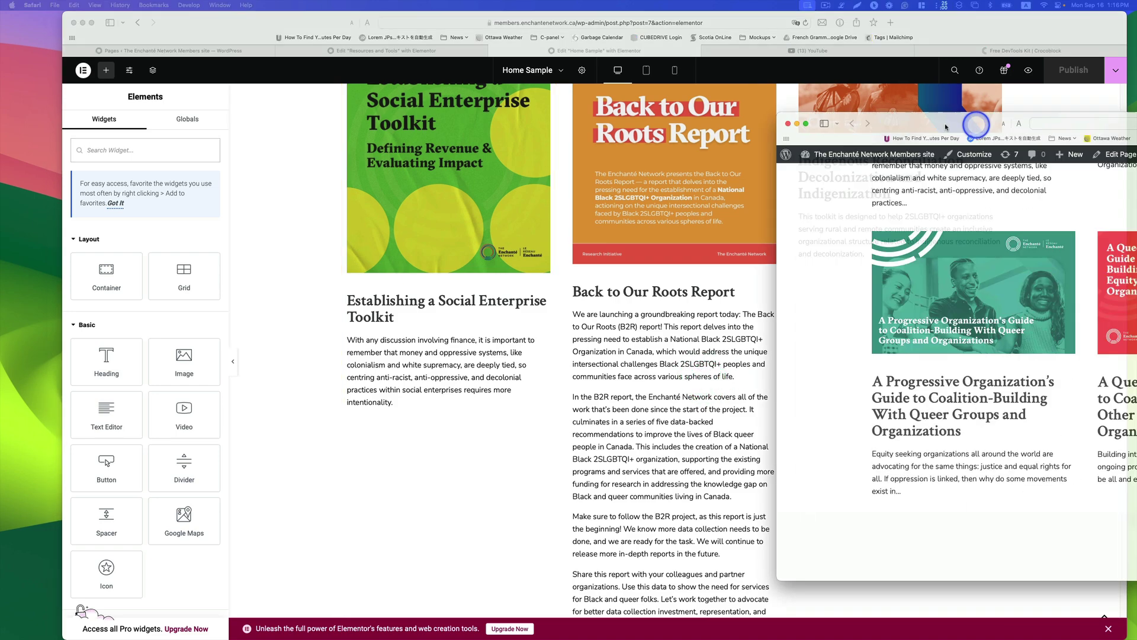
scroll(516, 377, "up", 5)
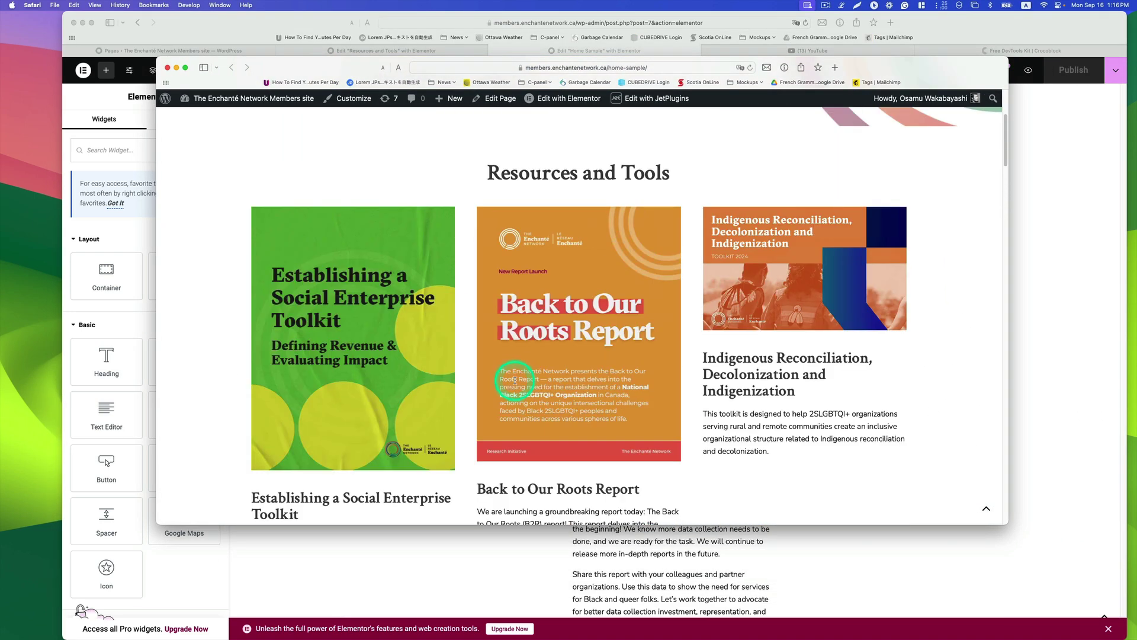
scroll(519, 378, "down", 2)
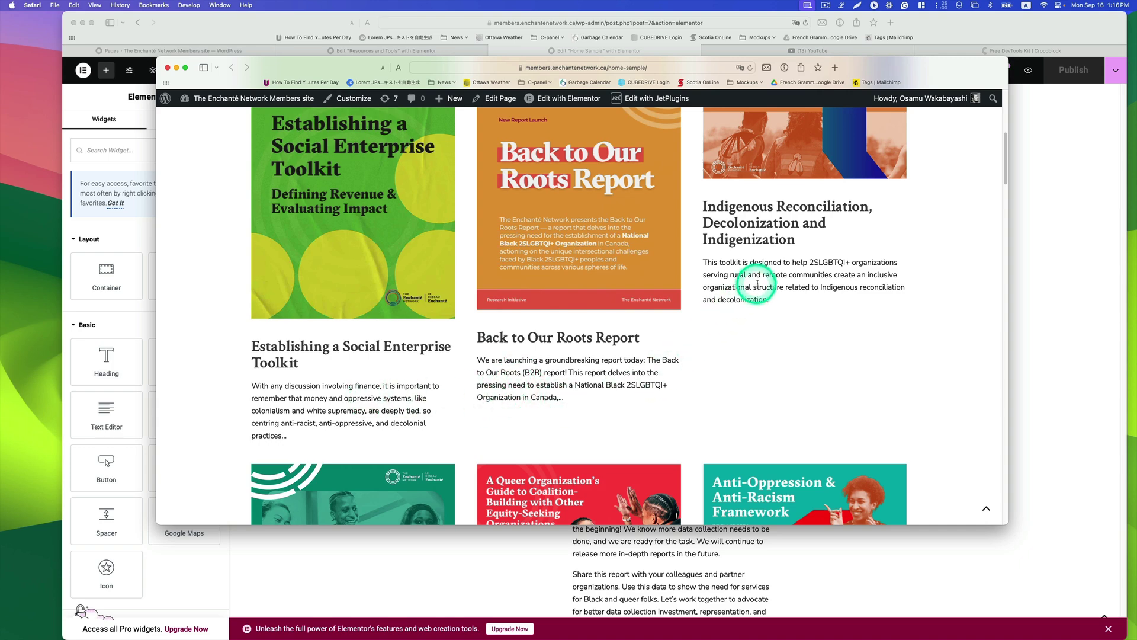
scroll(594, 401, "down", 5)
left_click_drag(924, 74, 984, 103)
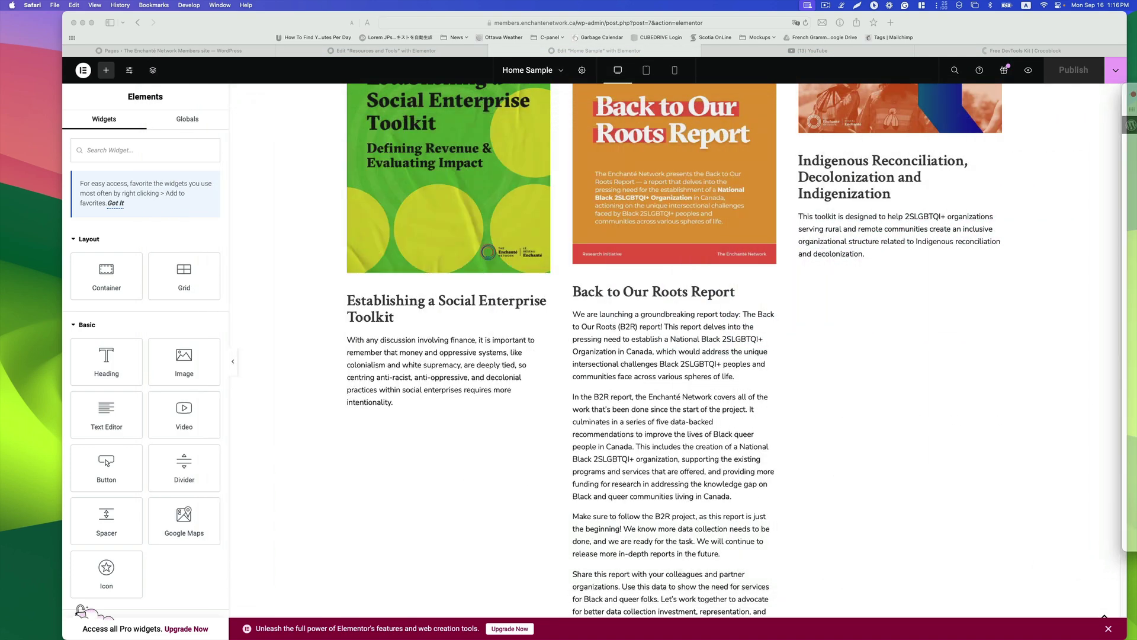
scroll(642, 392, "down", 1)
Open the Home Sample listing grid settings, then go to the Crocoblock Free DevTools Kit page
left_click(643, 388)
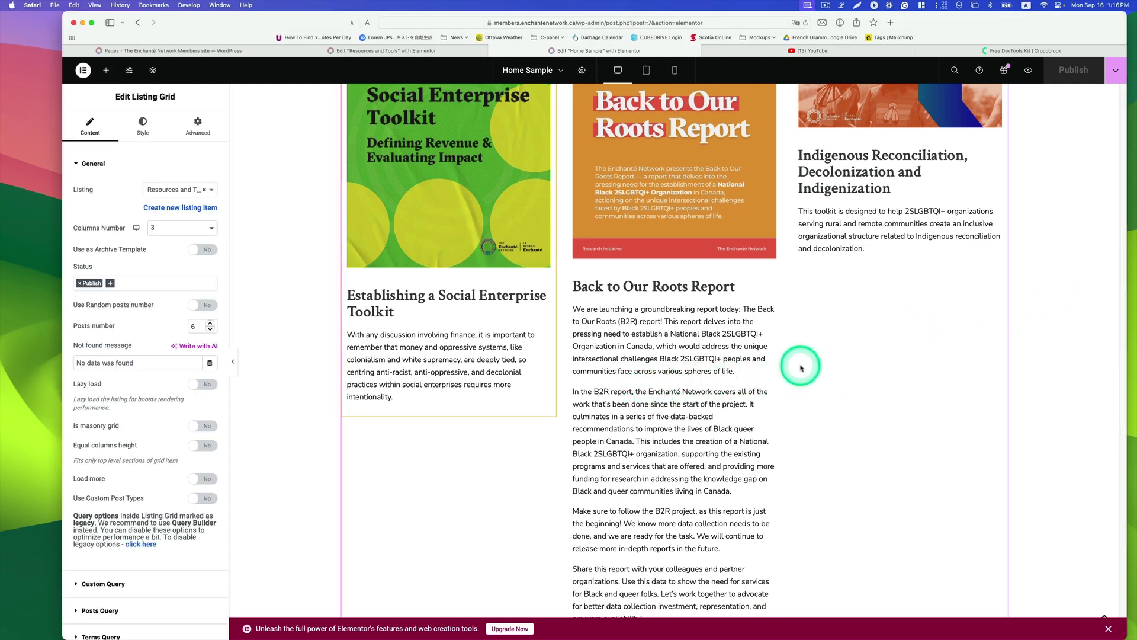
left_click(1000, 51)
scroll(780, 174, "up", 10)
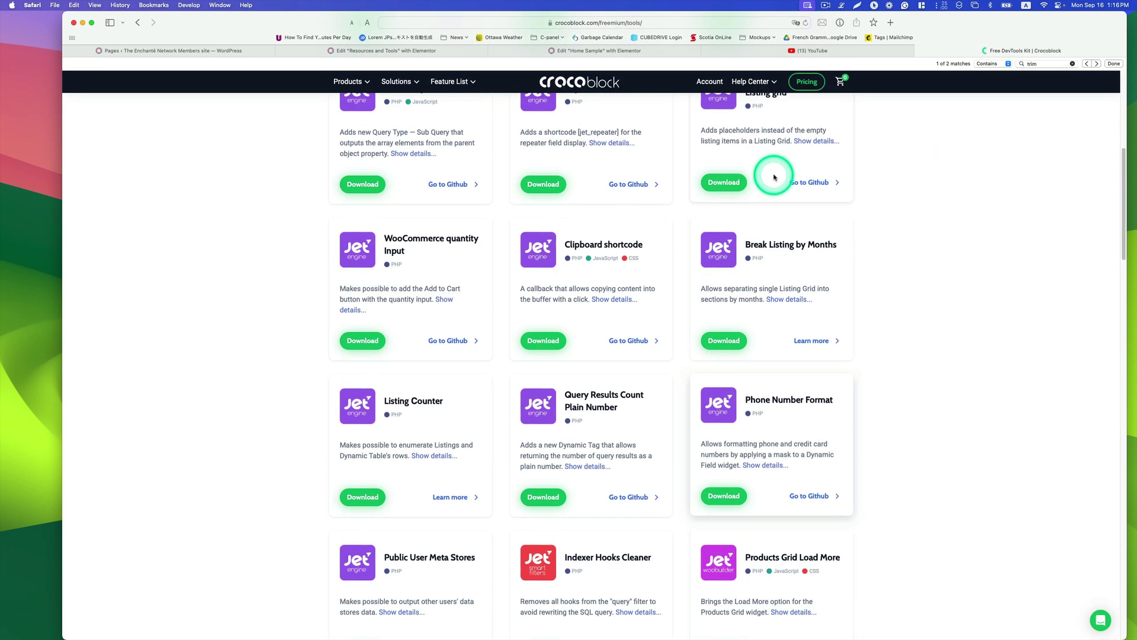
scroll(769, 177, "up", 5)
scroll(757, 183, "up", 2)
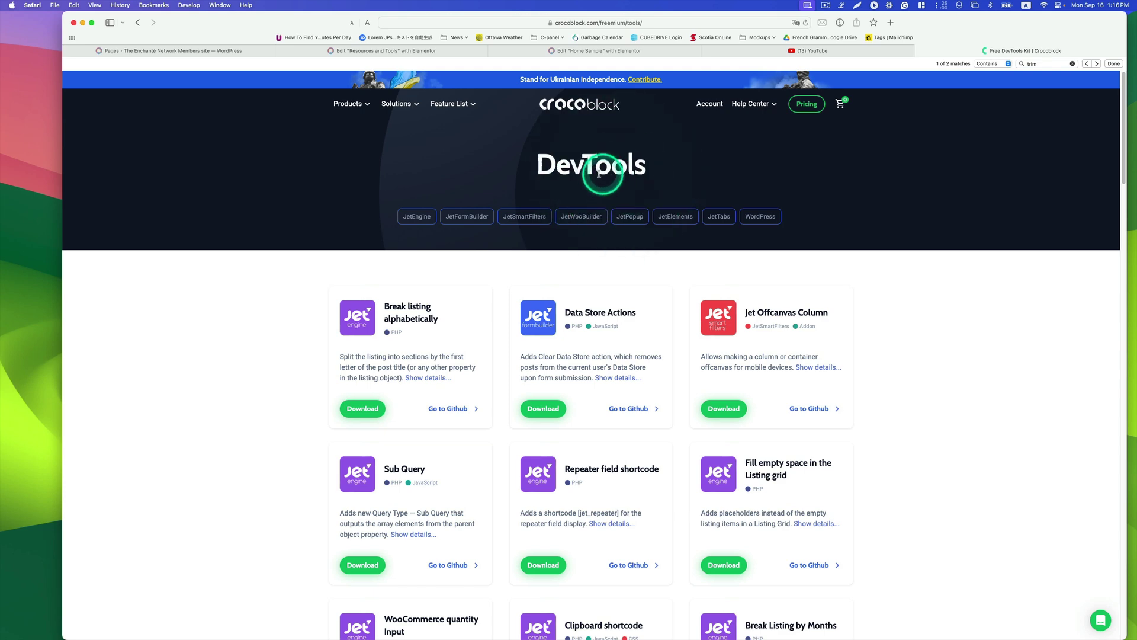
scroll(748, 339, "down", 2)
scroll(749, 338, "down", 3)
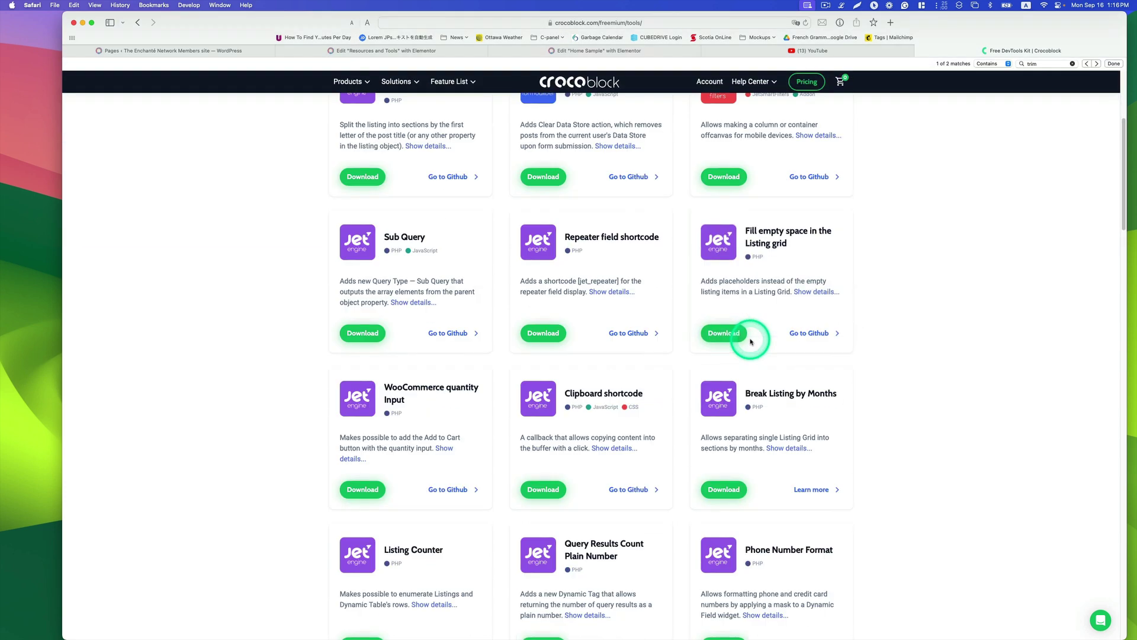
Search the DevTools page for 'trim' and expand the Trim string callback tool's details
key("super+f")
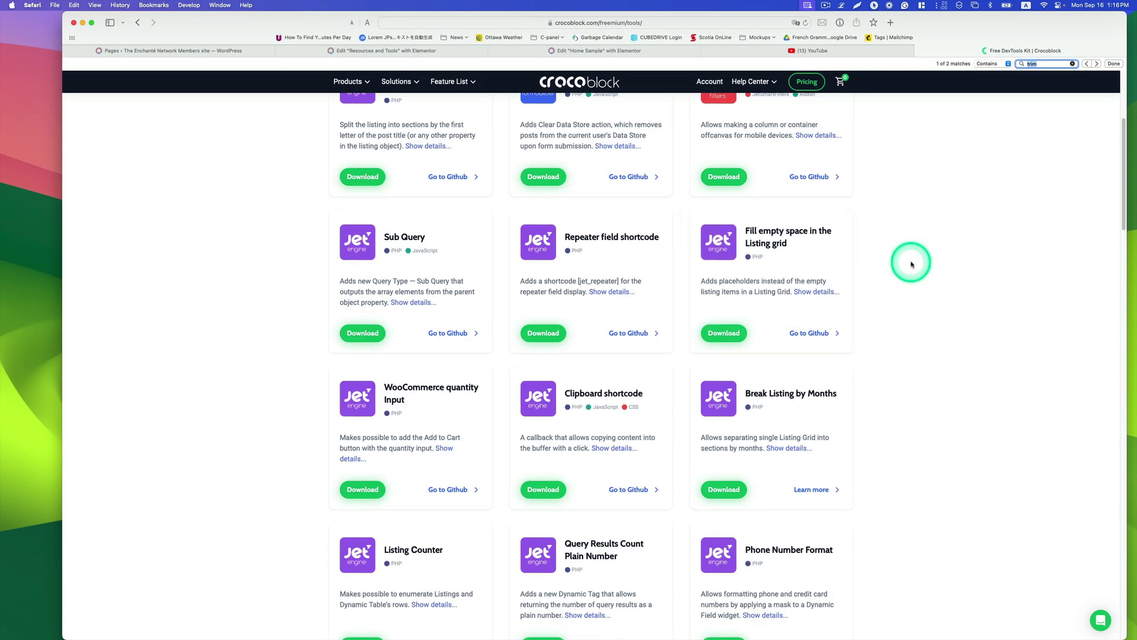
key("Return")
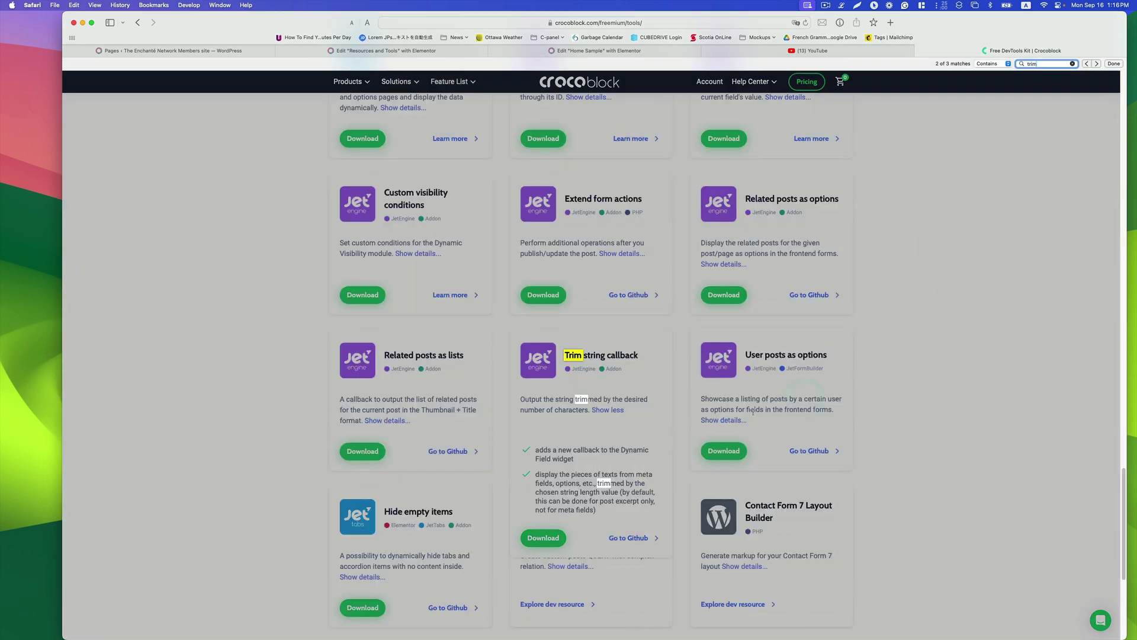
left_click(536, 354)
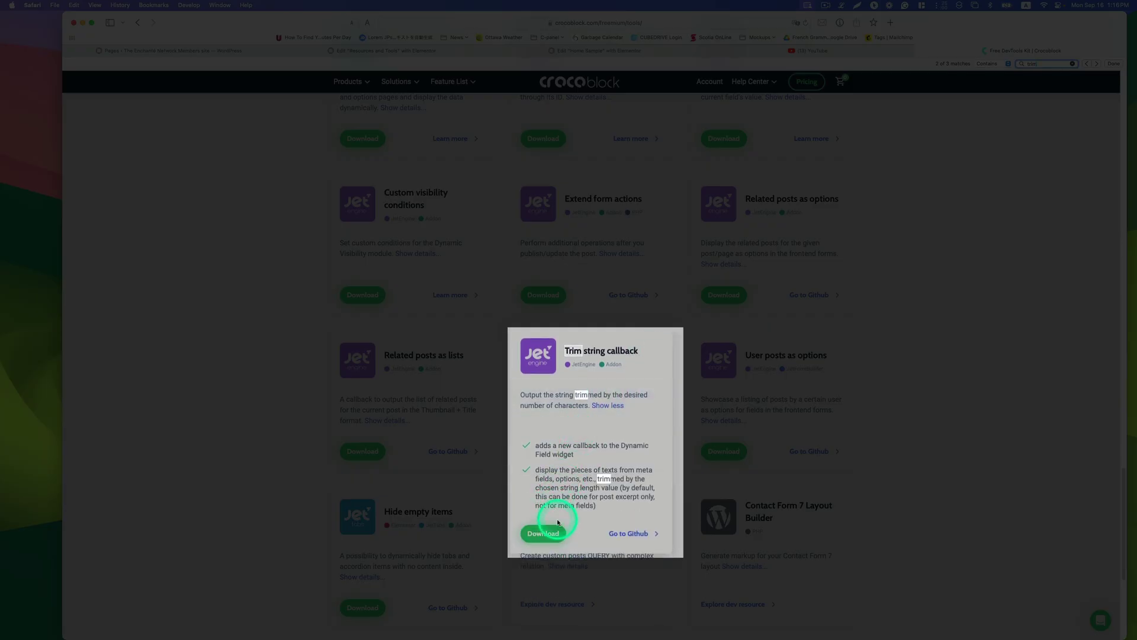
left_click(958, 171)
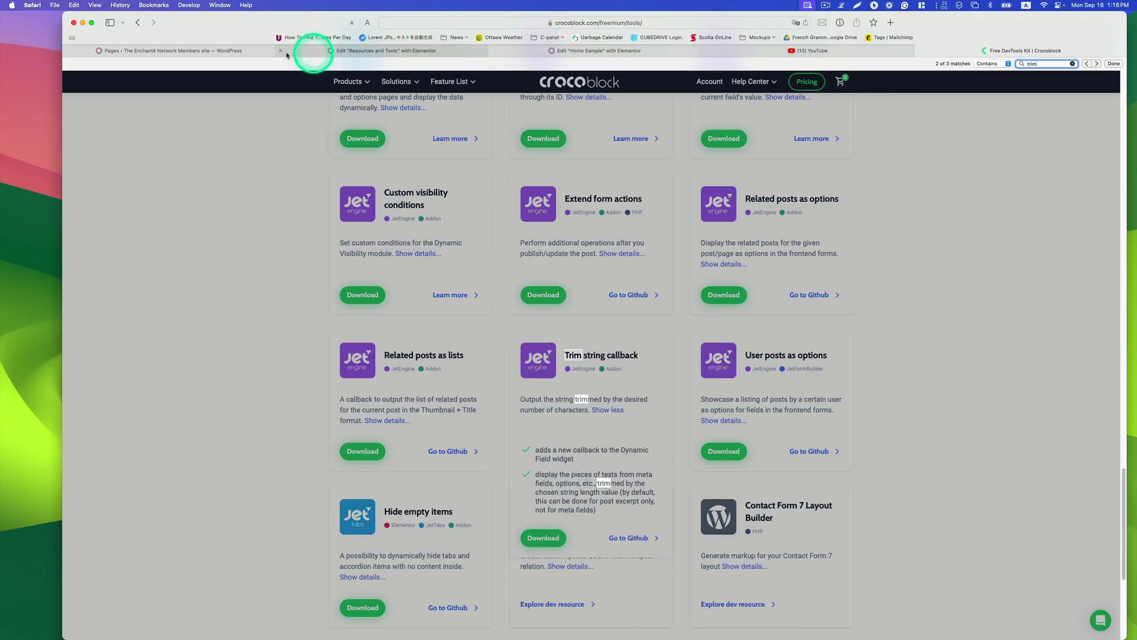
Bring up the WordPress plugin zip upload form under Plugins > Add New
left_click(231, 51)
mouse_move(98, 358)
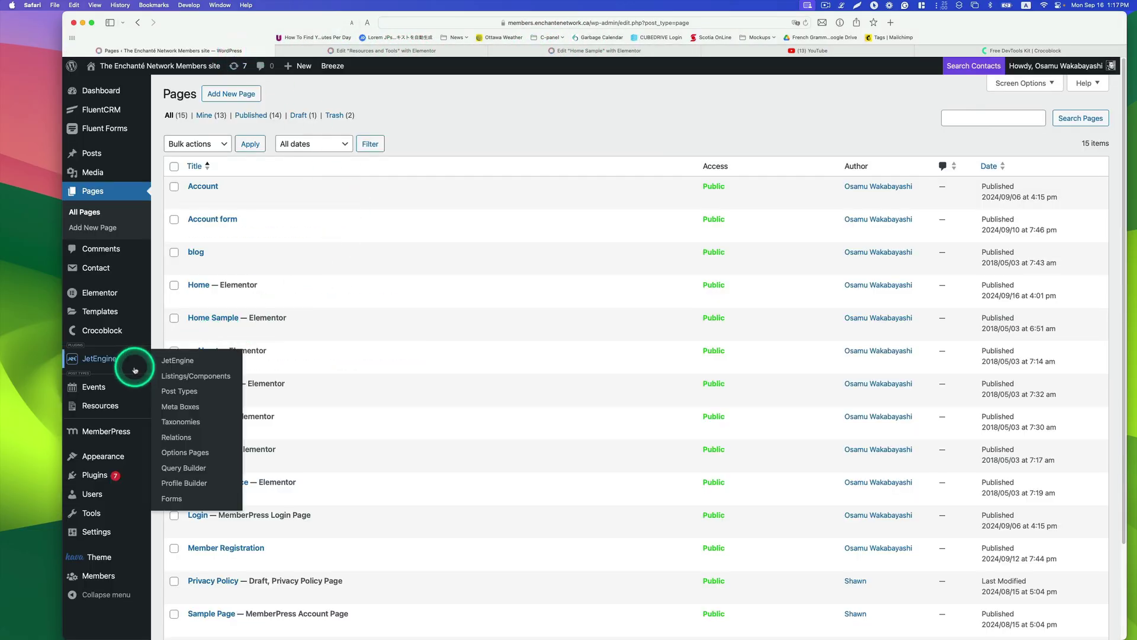
left_click(104, 475)
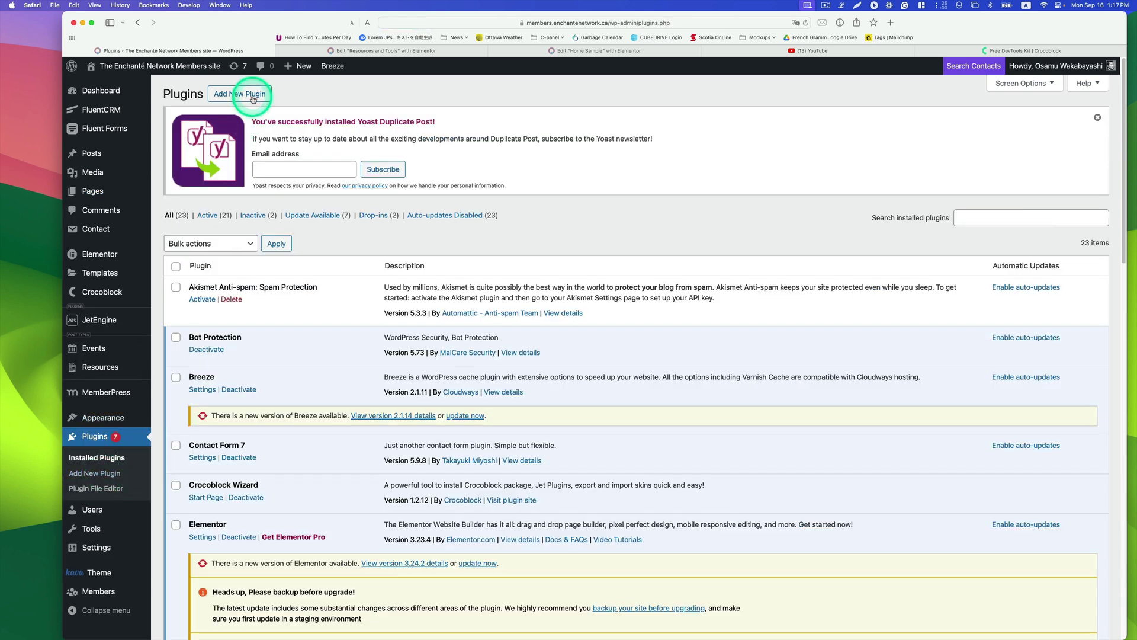
left_click(253, 96)
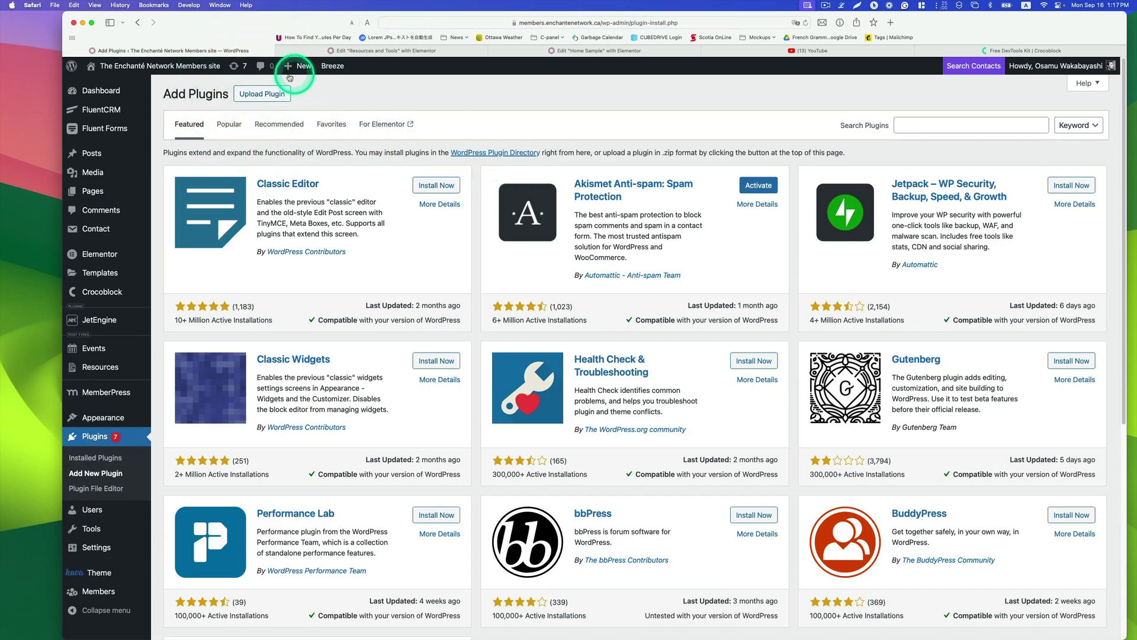
left_click(260, 96)
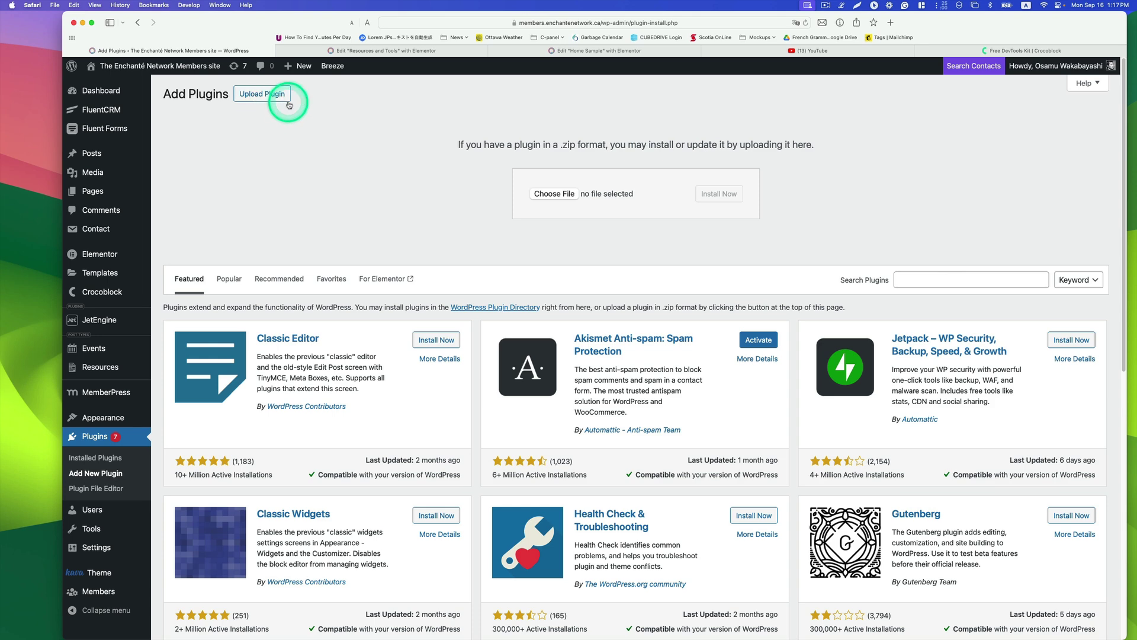
Cancel the upload file chooser and go to the installed Plugins list instead
left_click(552, 204)
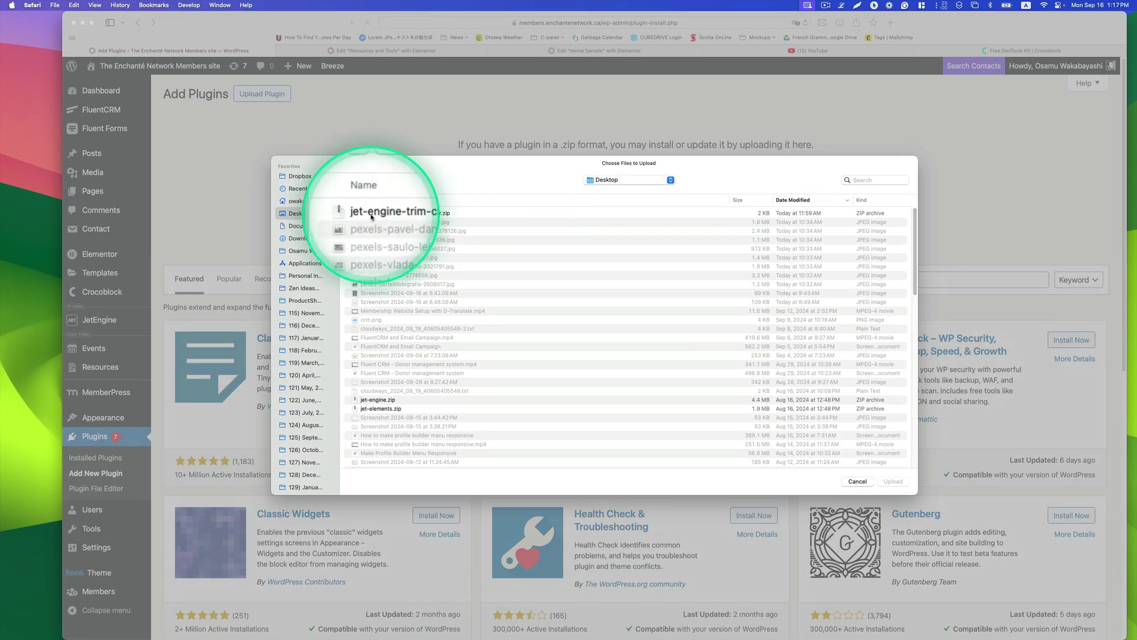
left_click(858, 481)
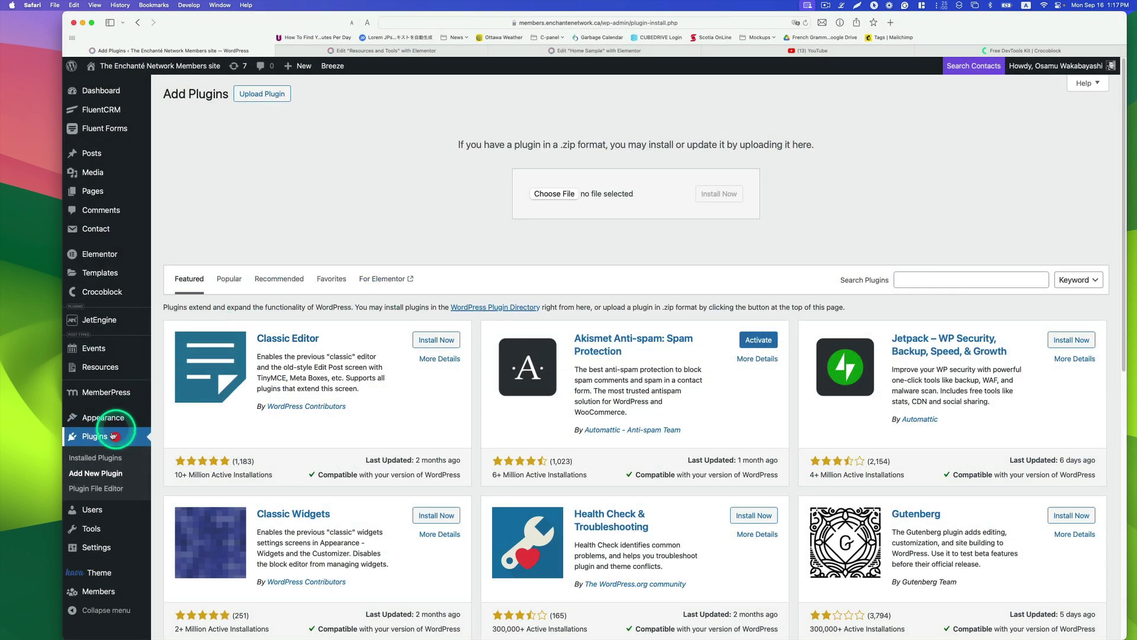
left_click(90, 436)
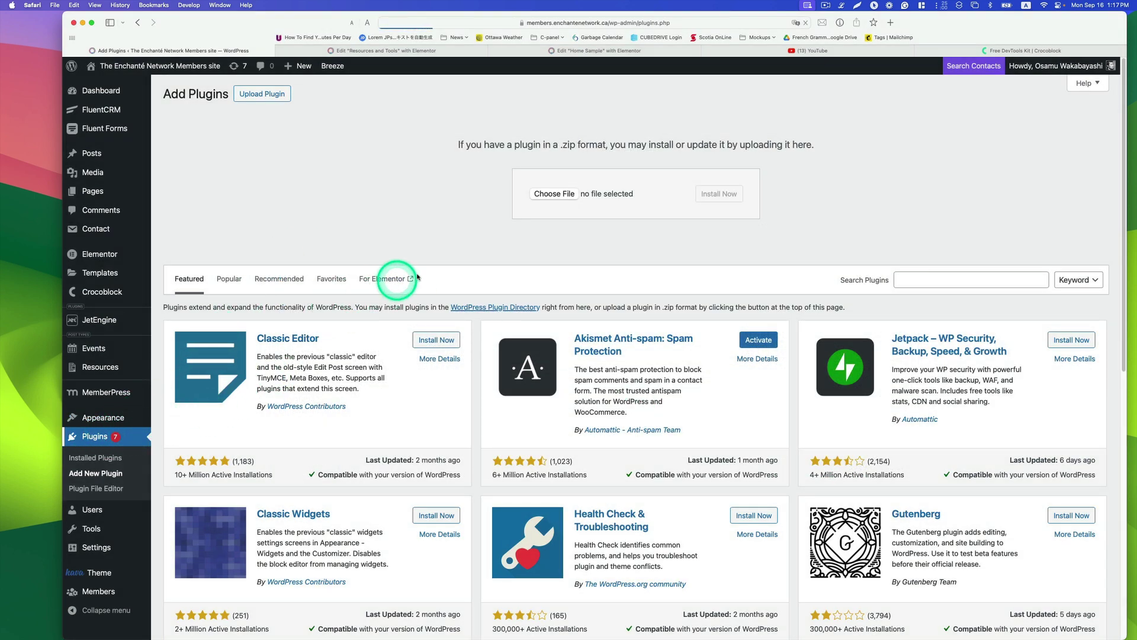
scroll(462, 355, "down", 10)
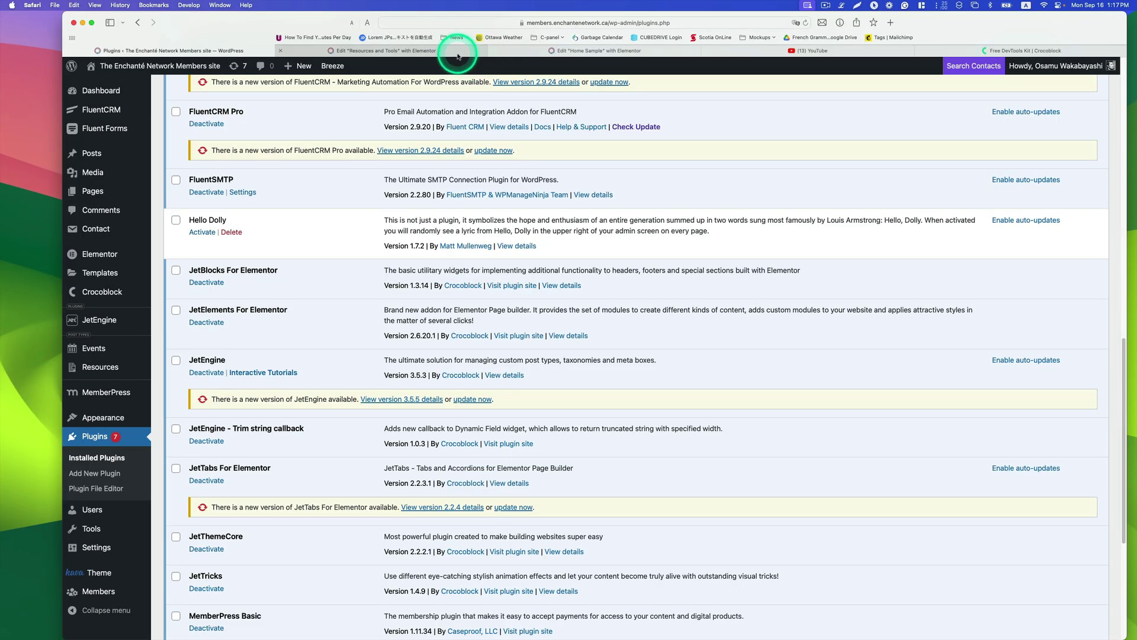
Confirm JetEngine – Trim string callback is active, then return to the Resources and Tools editor
left_click(490, 53)
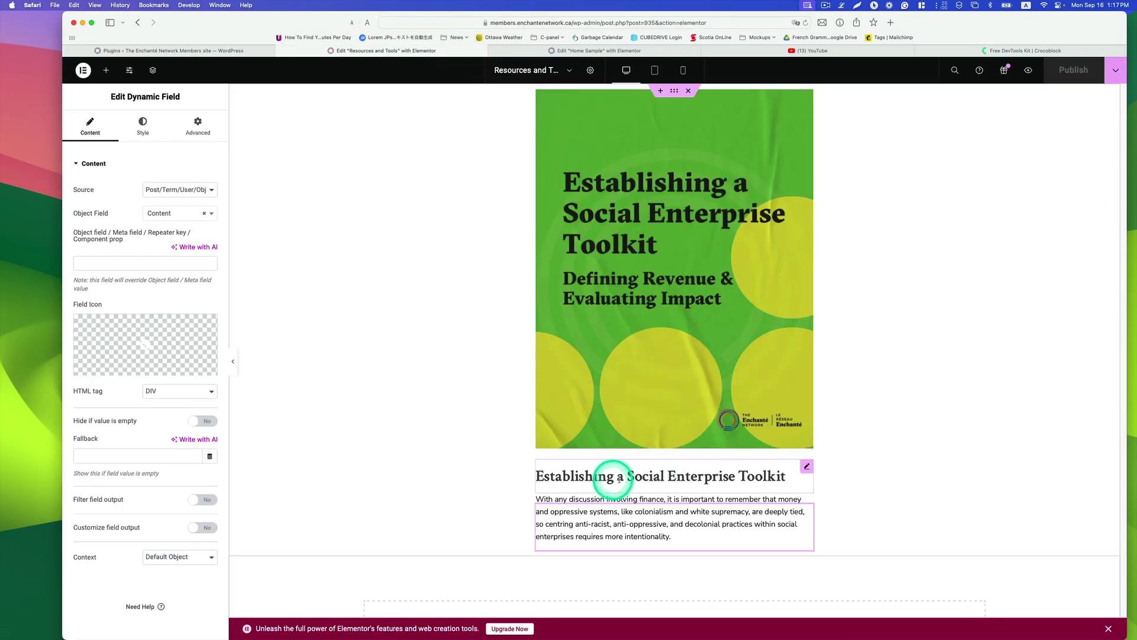
mouse_move(674, 518)
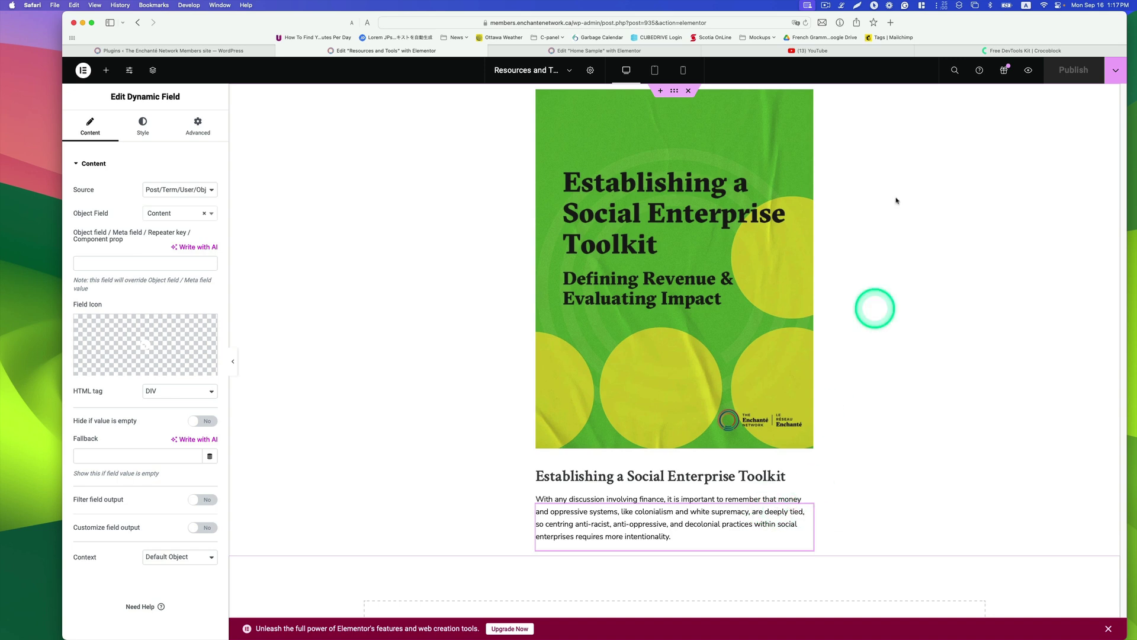
Reload the Elementor editor and open the description Dynamic Field's settings
left_click(805, 25)
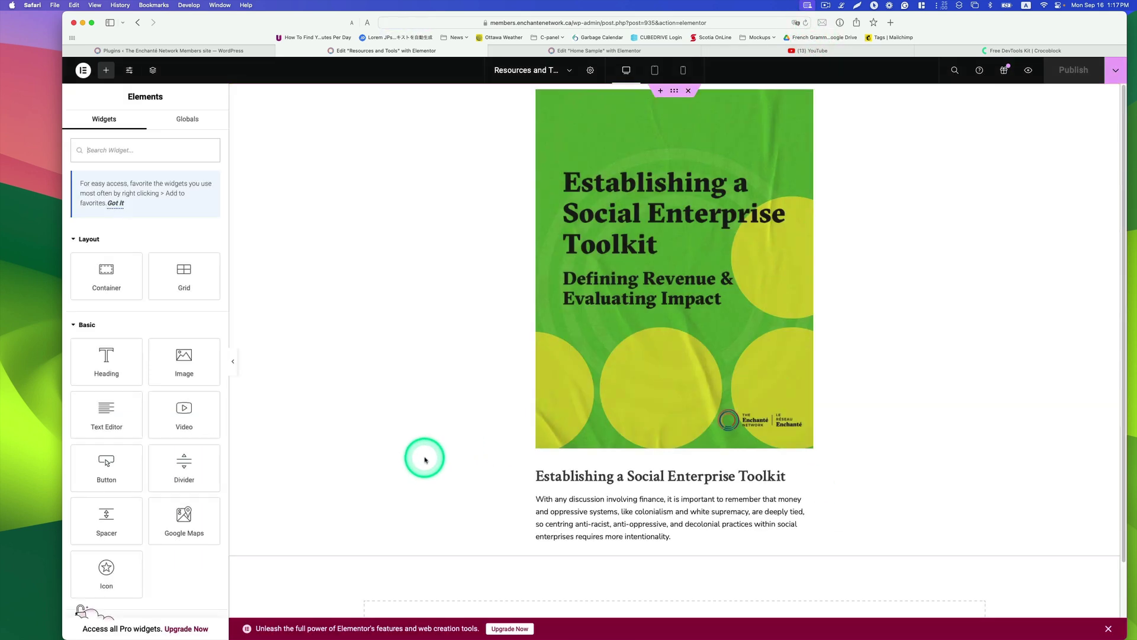
mouse_move(781, 515)
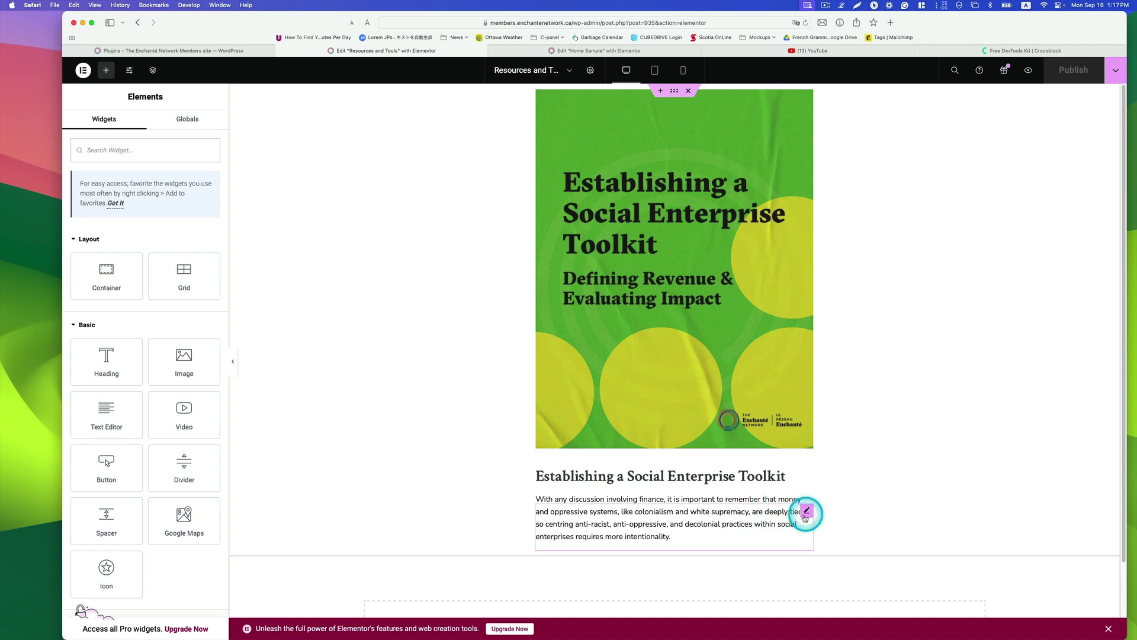
left_click(806, 514)
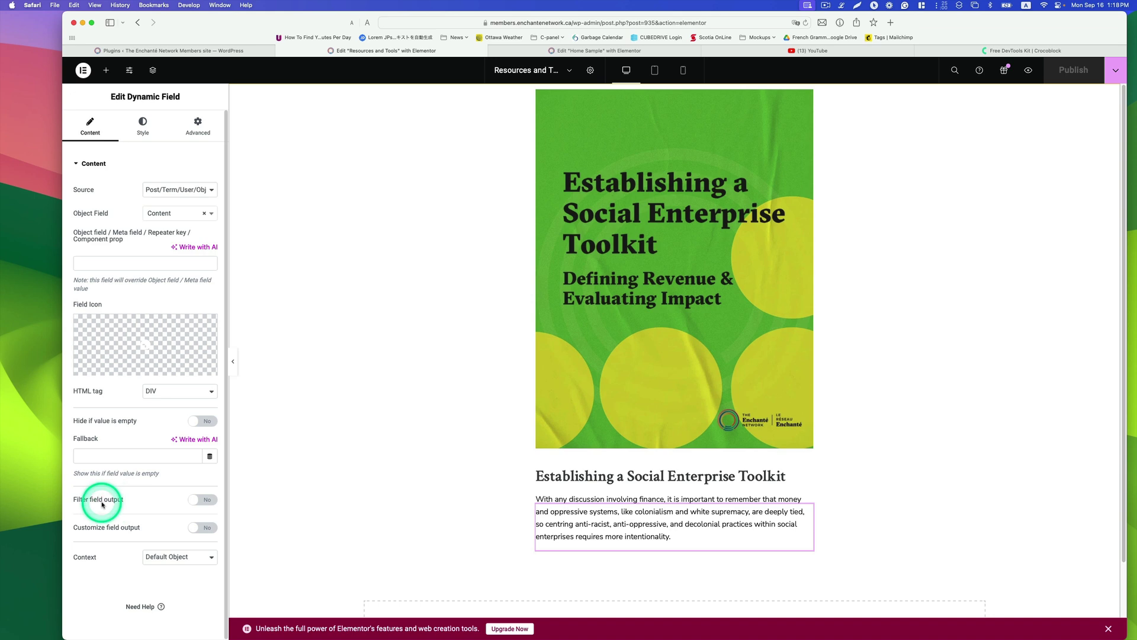
Filter the description output with 'Trim string by chars or words', trimmed by Words, length 30
left_click(205, 500)
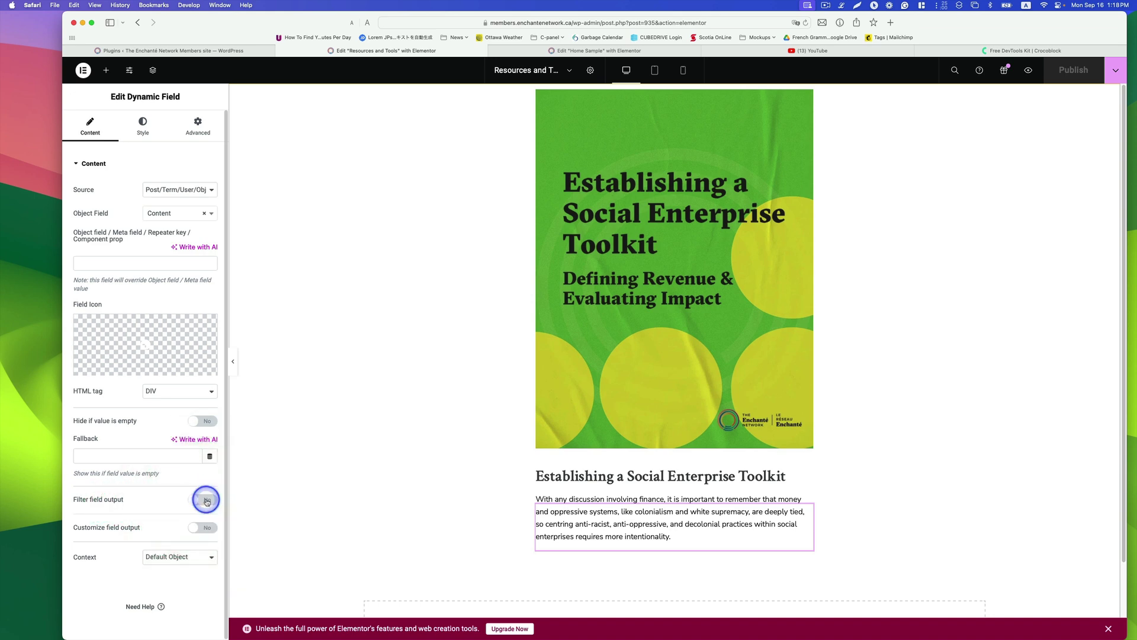
scroll(196, 494, "down", 1)
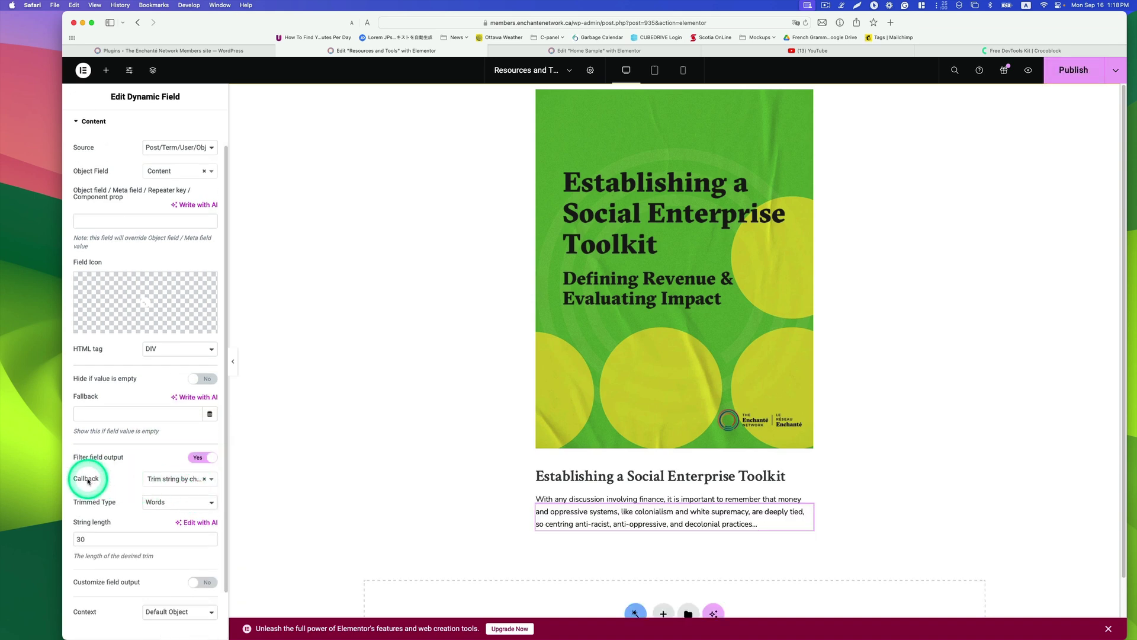
left_click(170, 478)
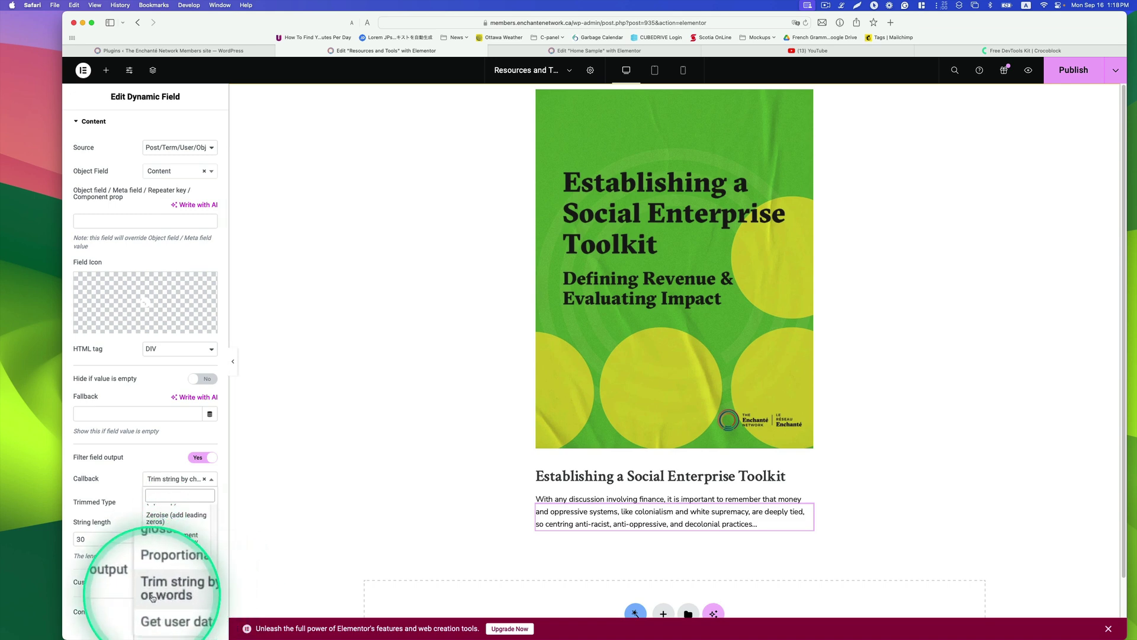
left_click(122, 486)
left_click(157, 501)
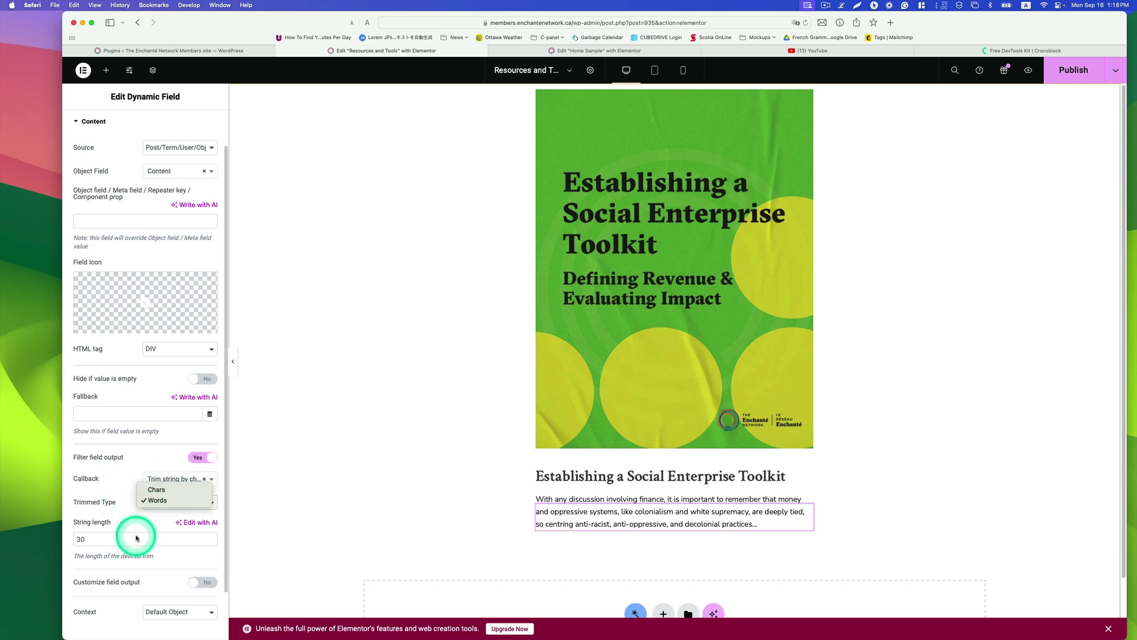
left_click(80, 539)
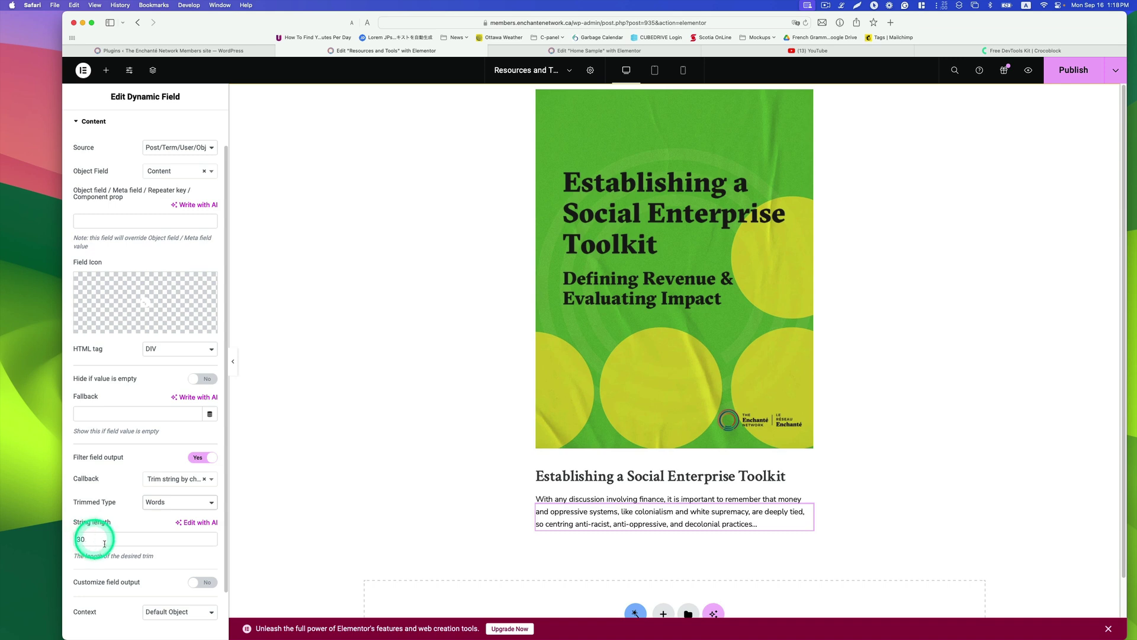
scroll(488, 500, "down", 1)
scroll(460, 436, "down", 2)
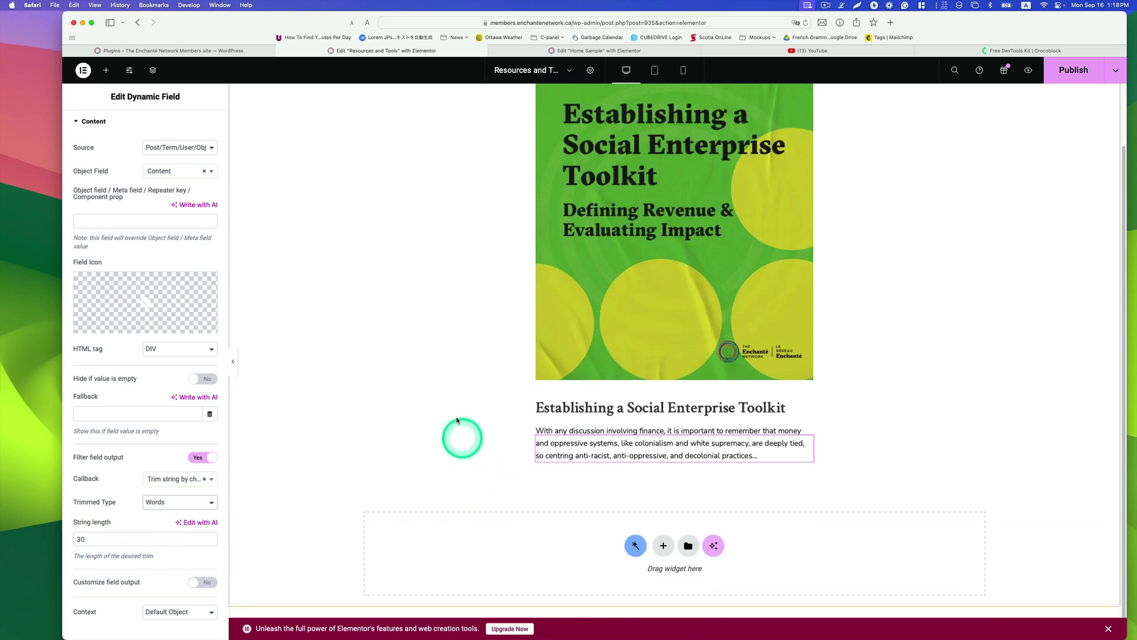
Publish the Resources and Tools page with the trimmed description
left_click(1098, 82)
left_click(517, 418)
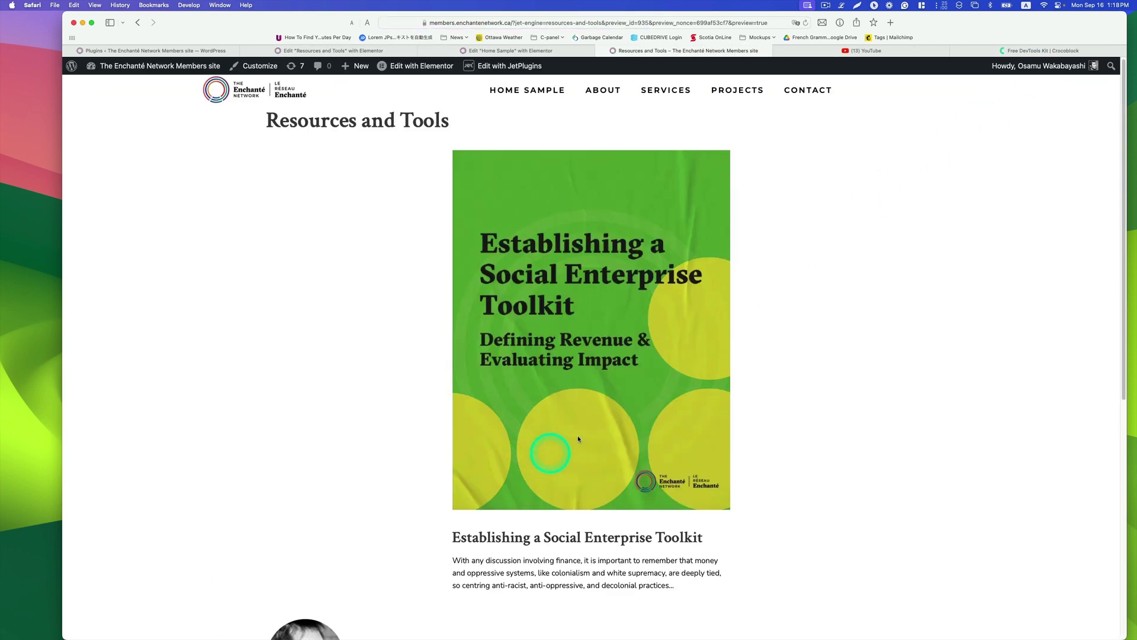
Open the Home Sample page in Elementor to review its trimmed card descriptions
left_click(519, 49)
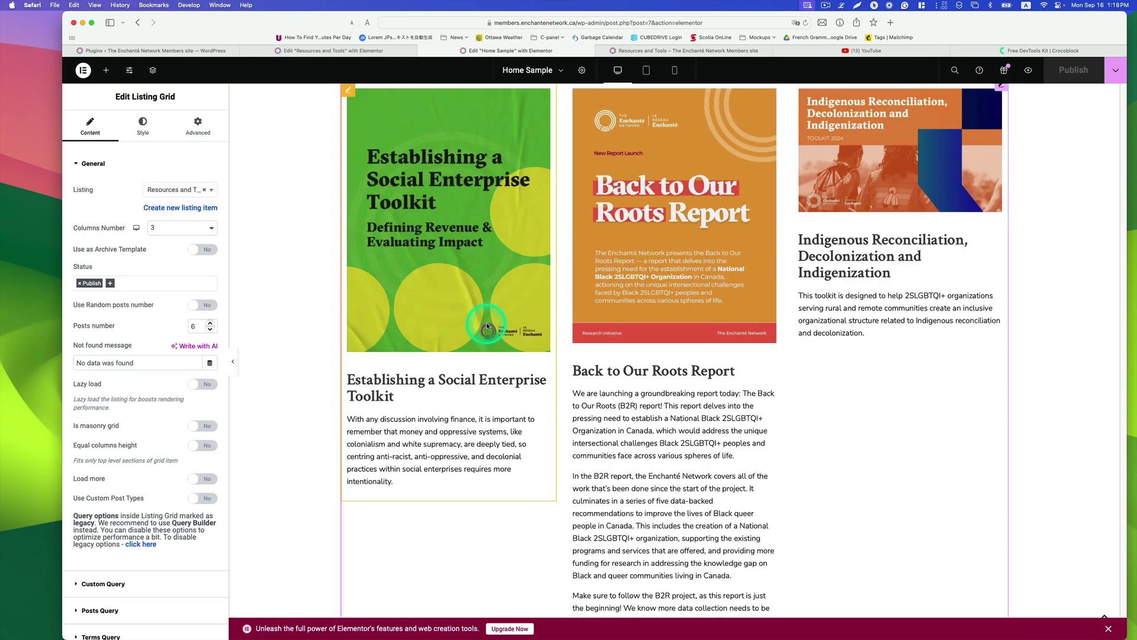
scroll(486, 323, "up", 2)
scroll(539, 327, "up", 1)
scroll(540, 327, "up", 4)
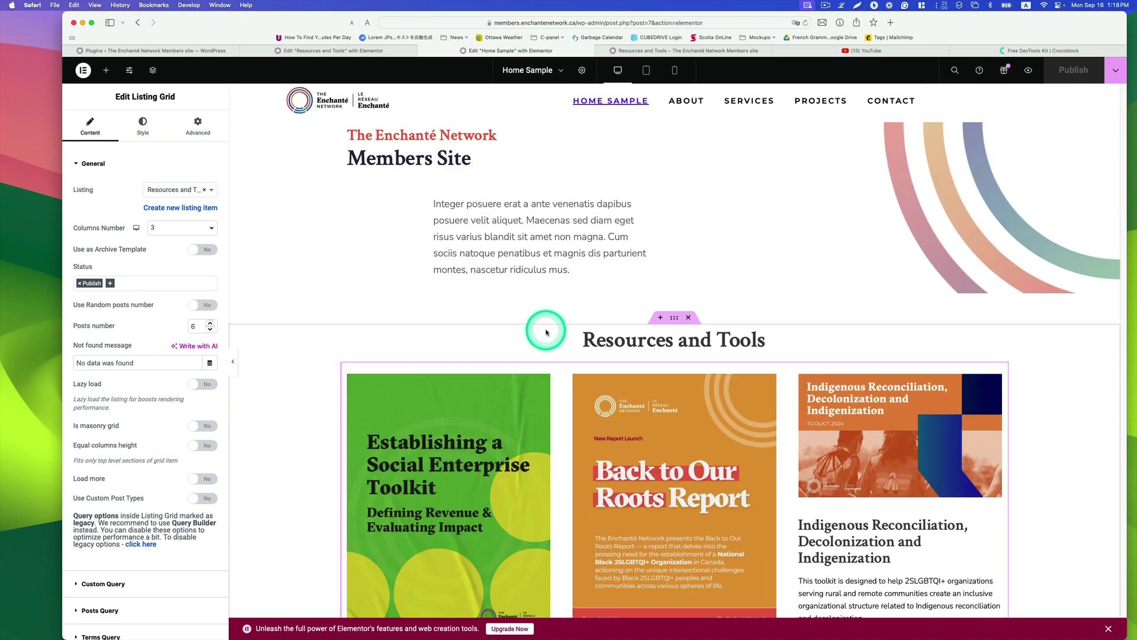
scroll(545, 332, "down", 4)
scroll(545, 332, "down", 2)
scroll(545, 332, "down", 2)
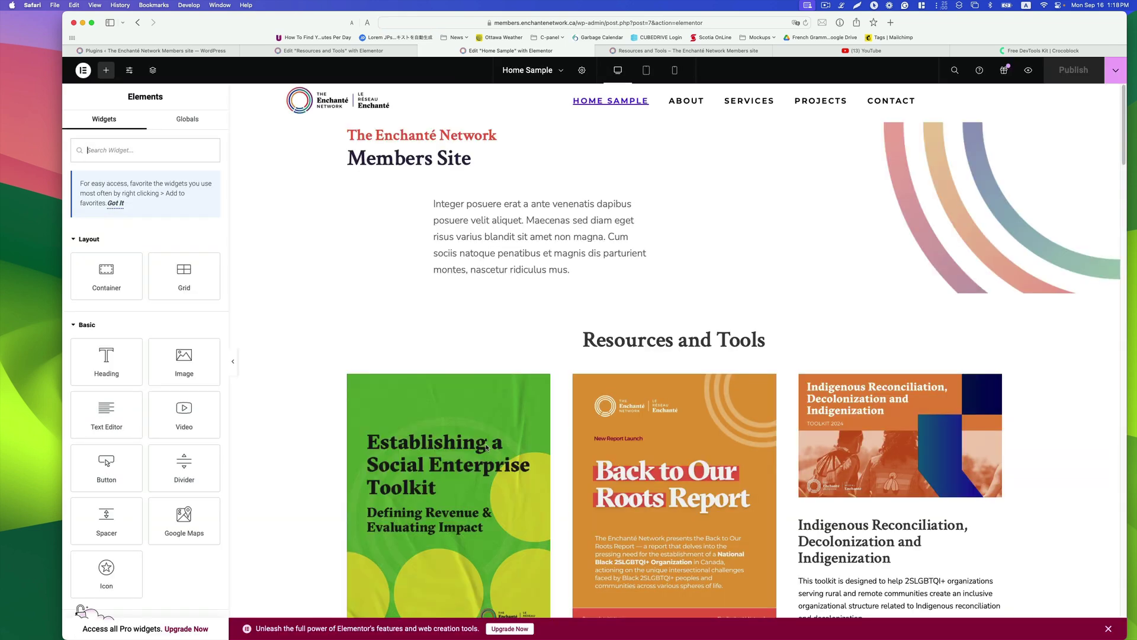
scroll(486, 444, "down", 5)
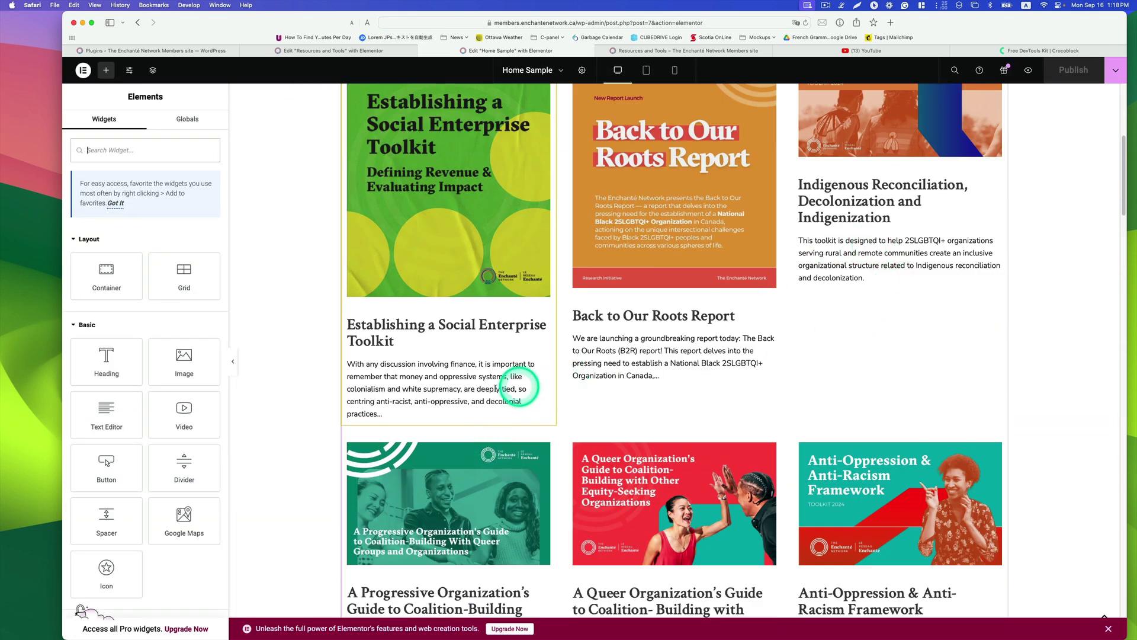
scroll(686, 381, "down", 3)
scroll(689, 387, "down", 3)
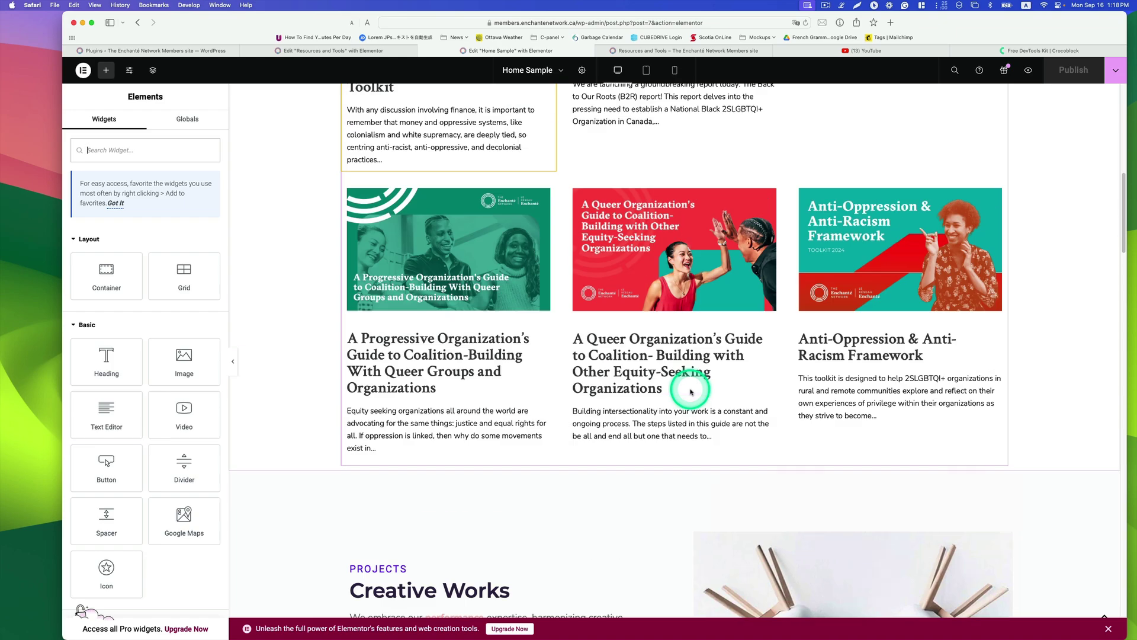
scroll(690, 392, "up", 1)
scroll(689, 388, "up", 2)
scroll(687, 383, "up", 2)
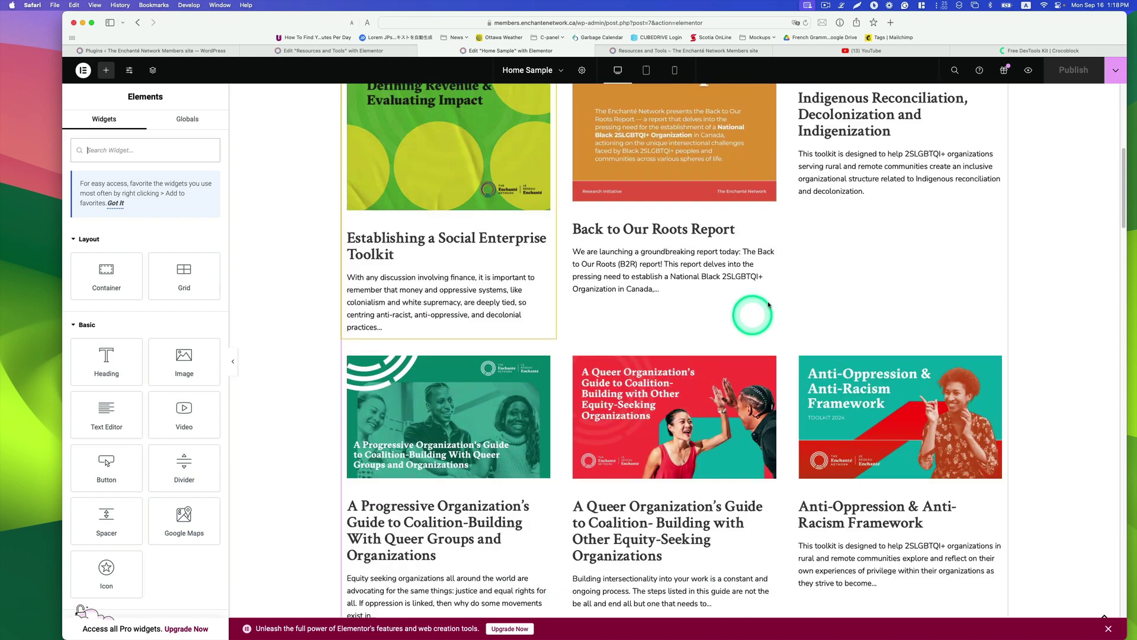